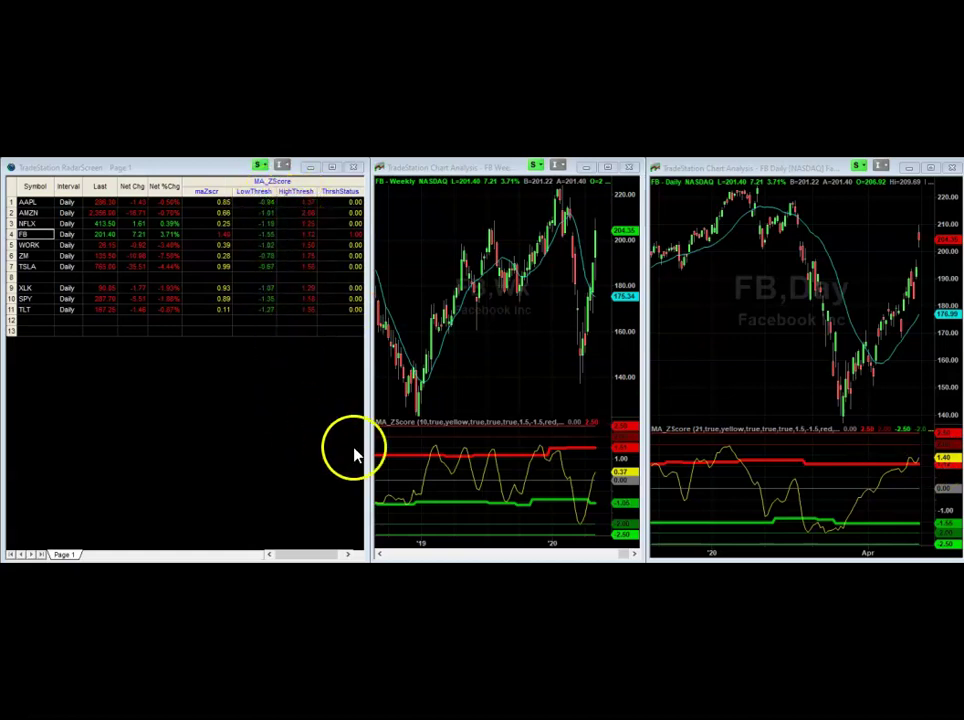
Open the MA_ZScore indicator's input settings from the FB daily chart and review the length and threshold inputs
click(417, 461)
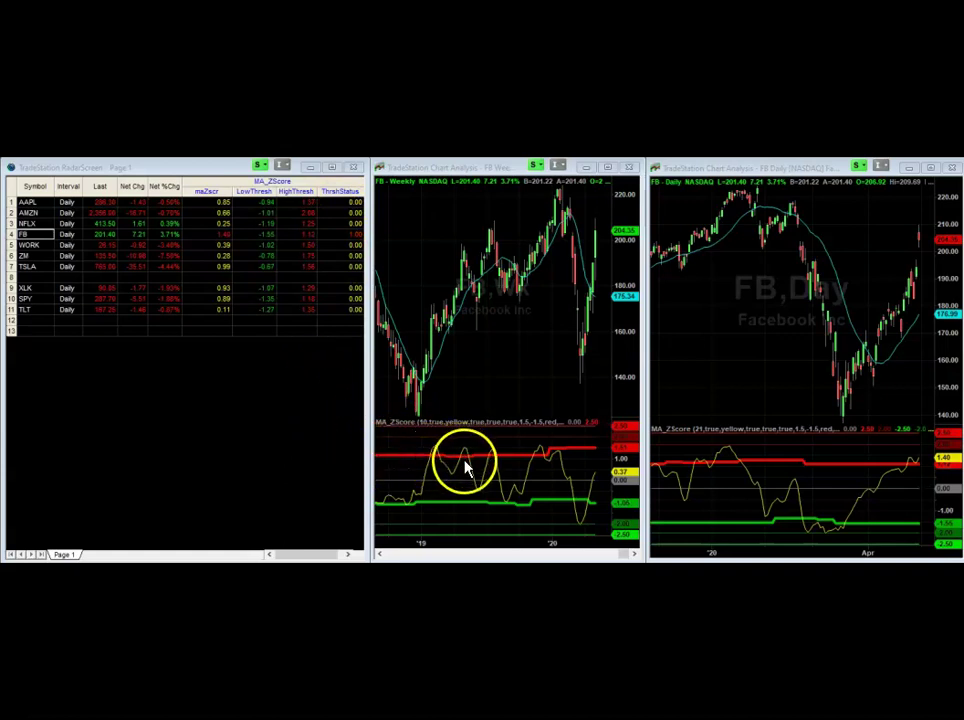
click(770, 470)
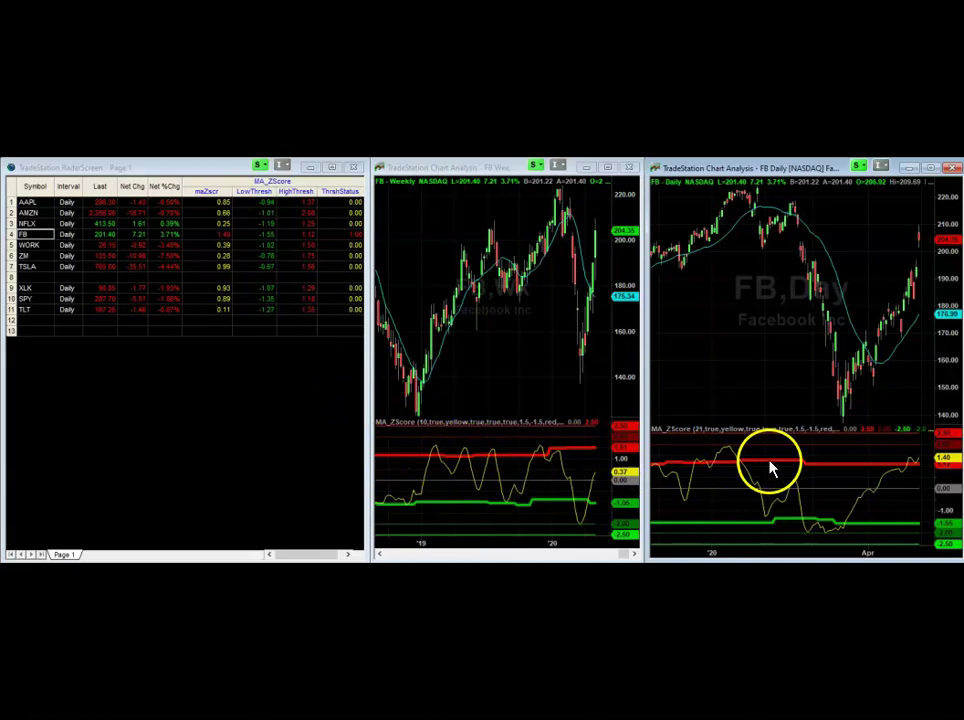
right_click(770, 468)
click(764, 456)
right_click(777, 460)
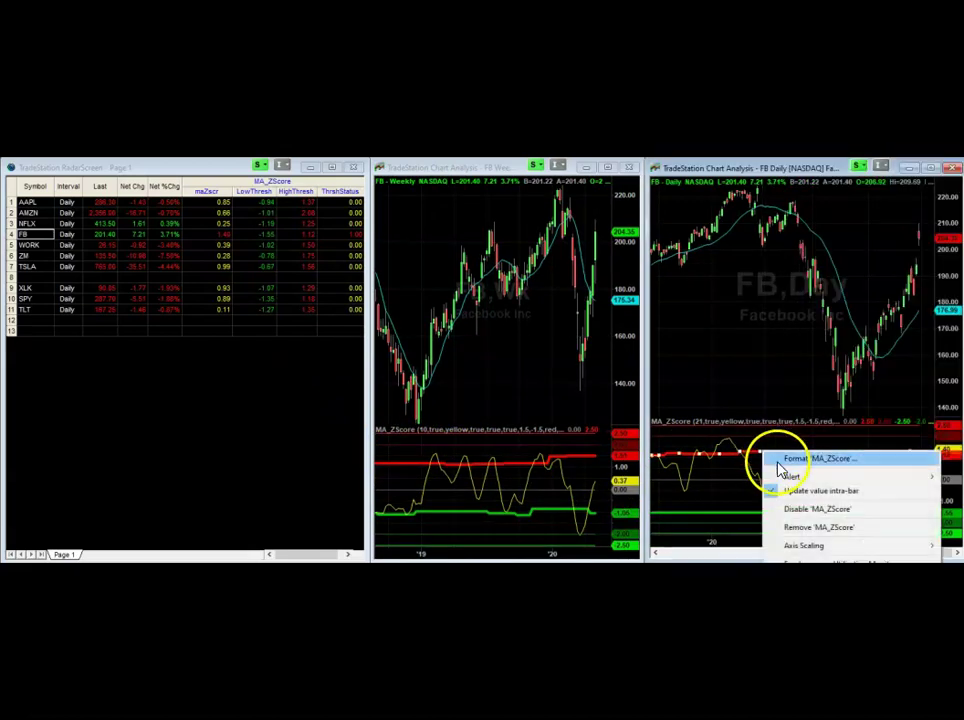
click(790, 459)
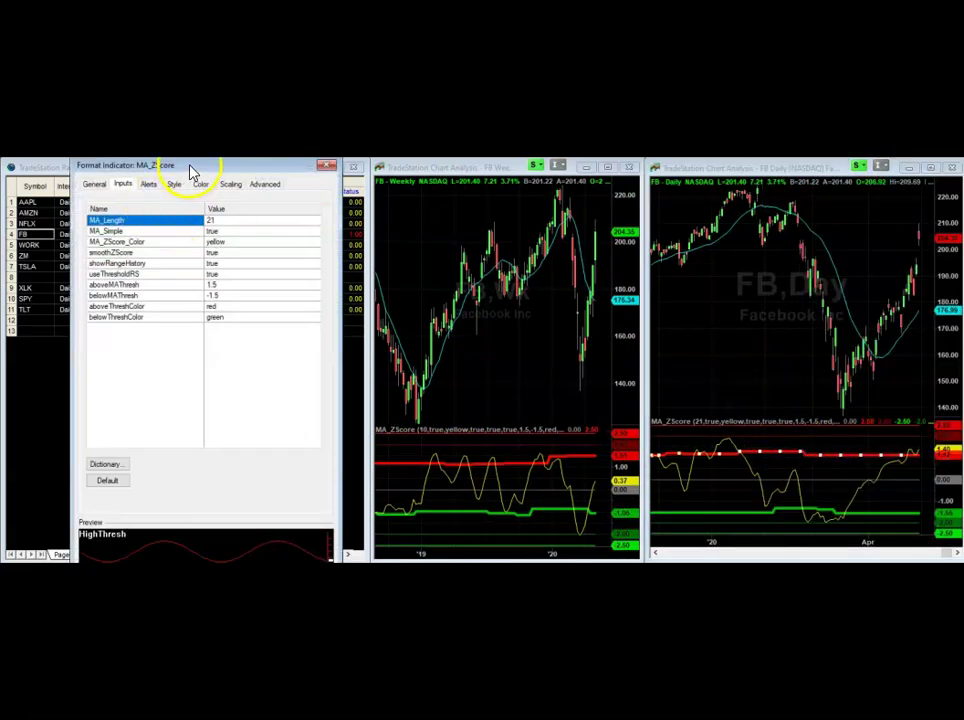
drag(194, 173, 500, 196)
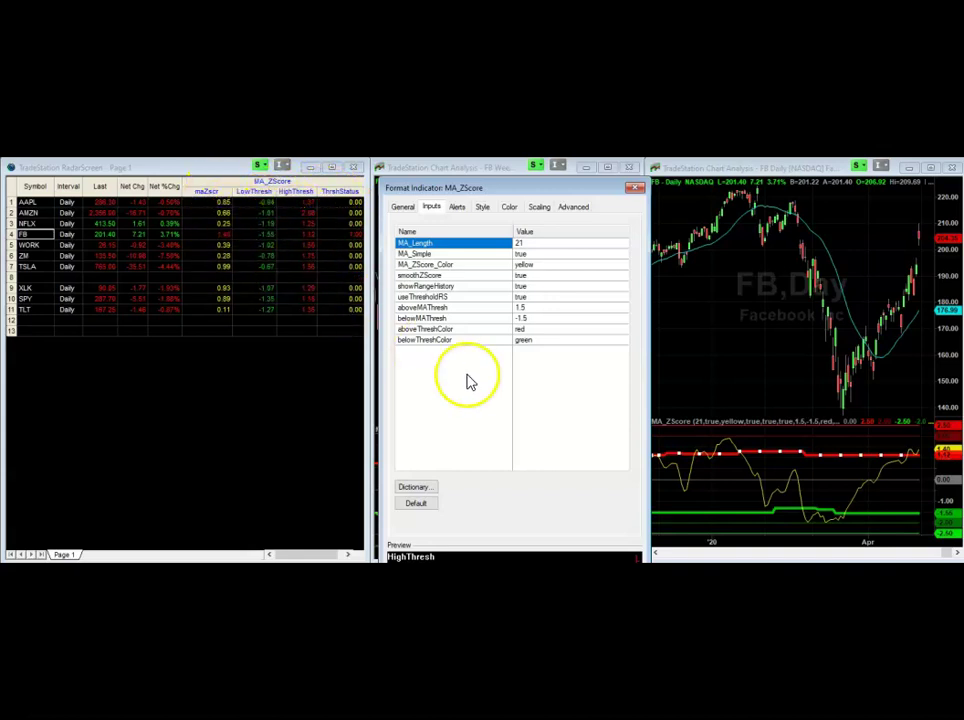
click(524, 309)
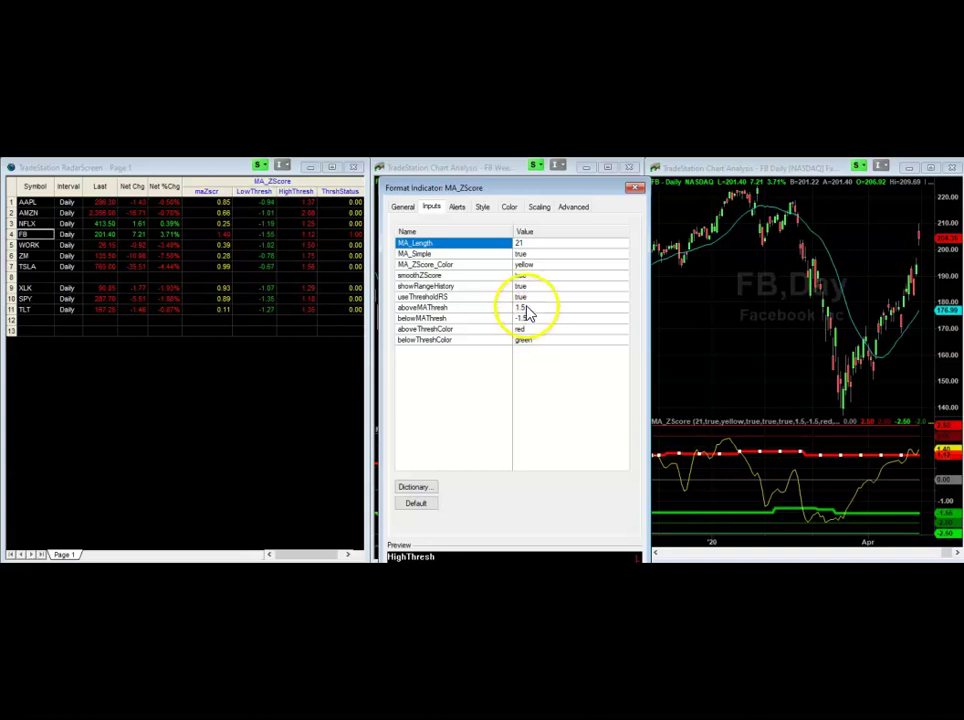
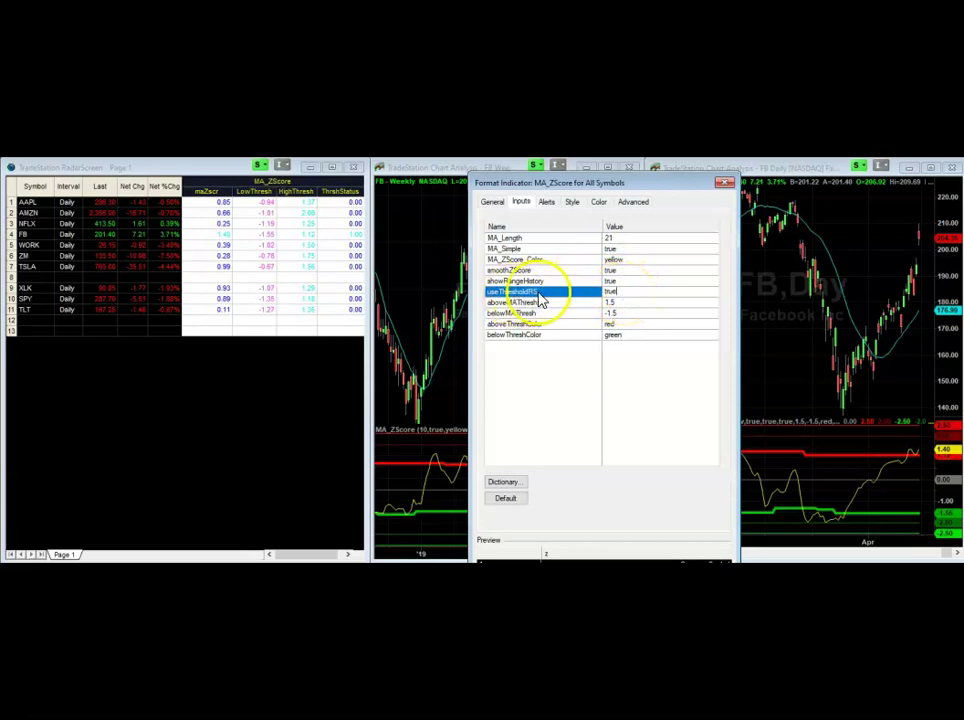
Set the RadarScreen MA_ZScore inputs useThresholdRS and showRangeHistory to false for all symbols
double_click(623, 296)
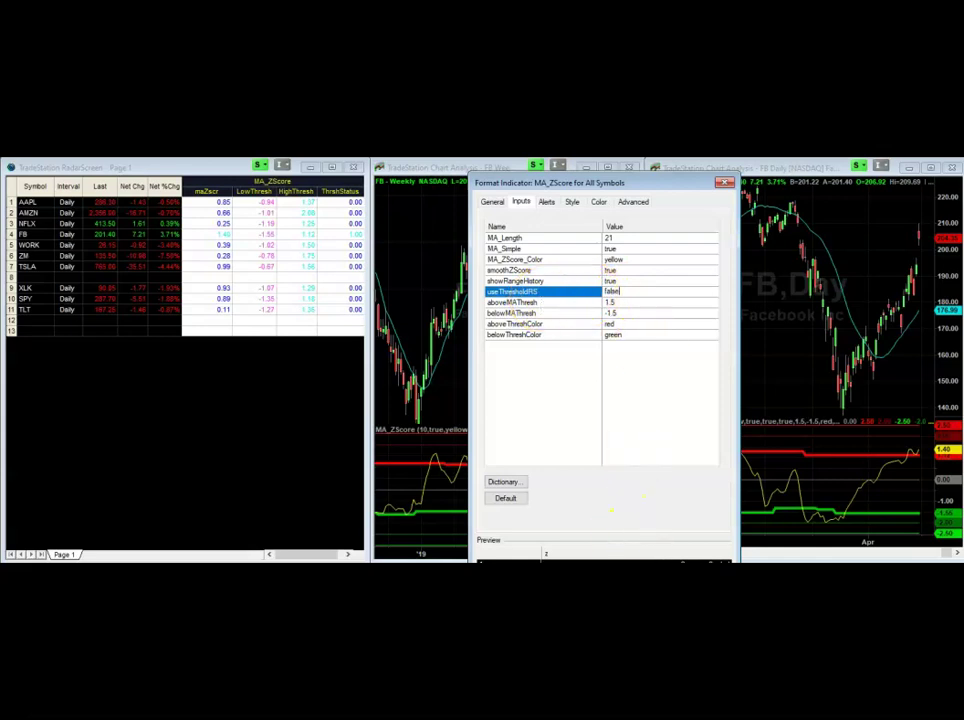
click(550, 553)
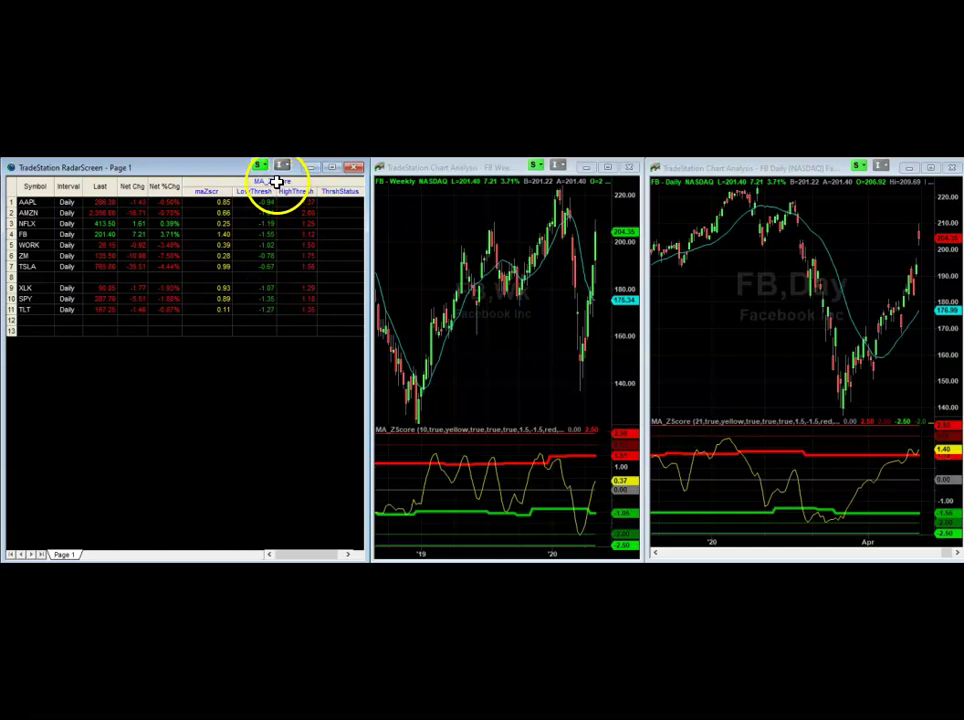
right_click(277, 183)
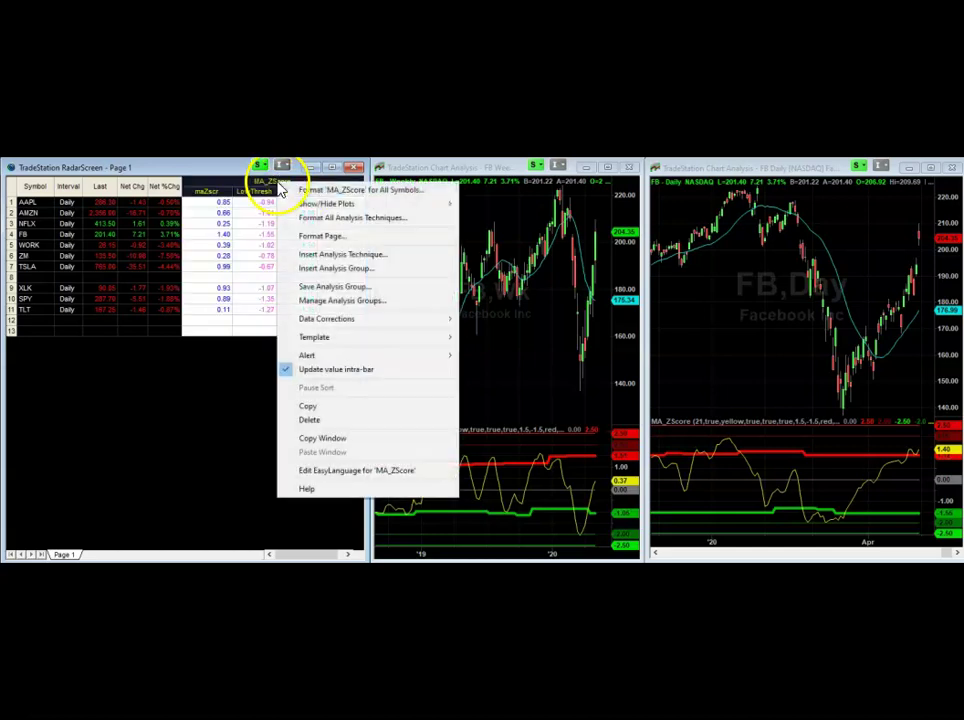
click(333, 189)
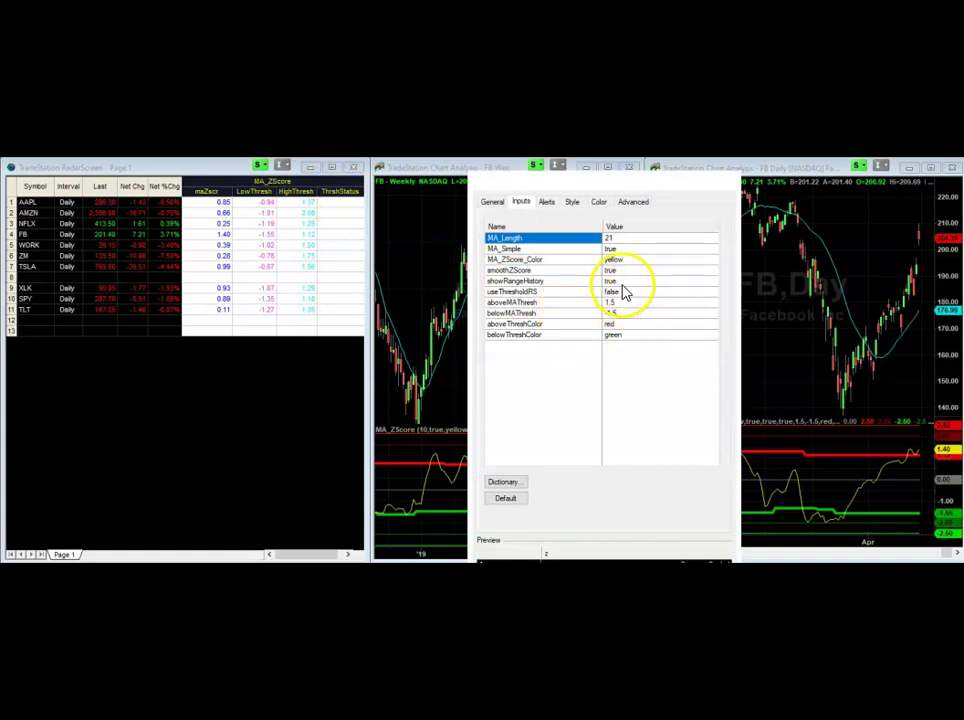
click(620, 281)
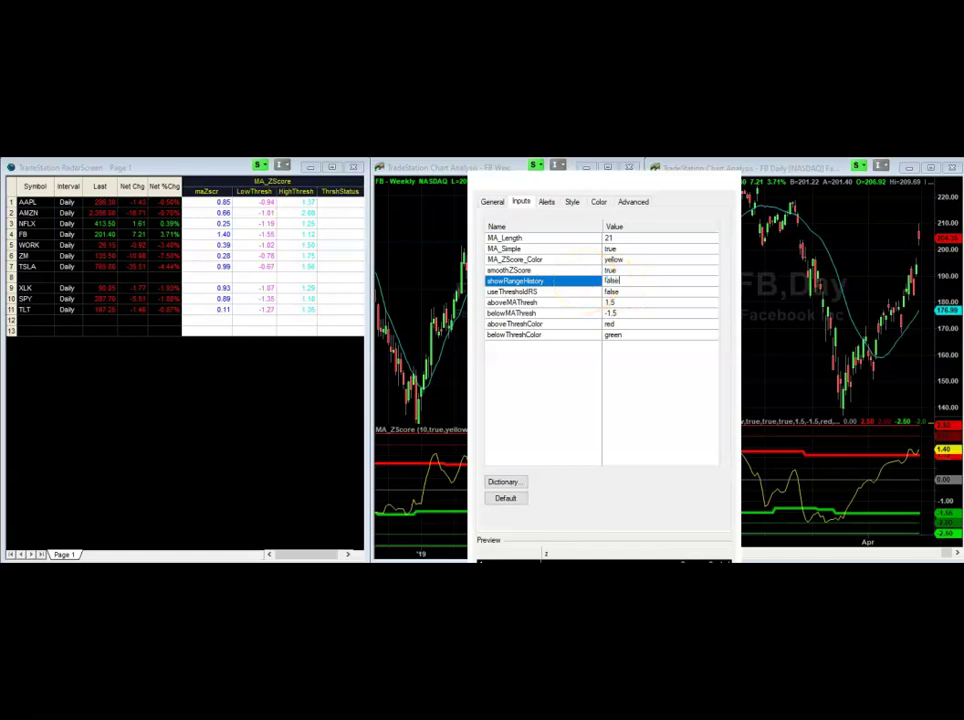
click(588, 292)
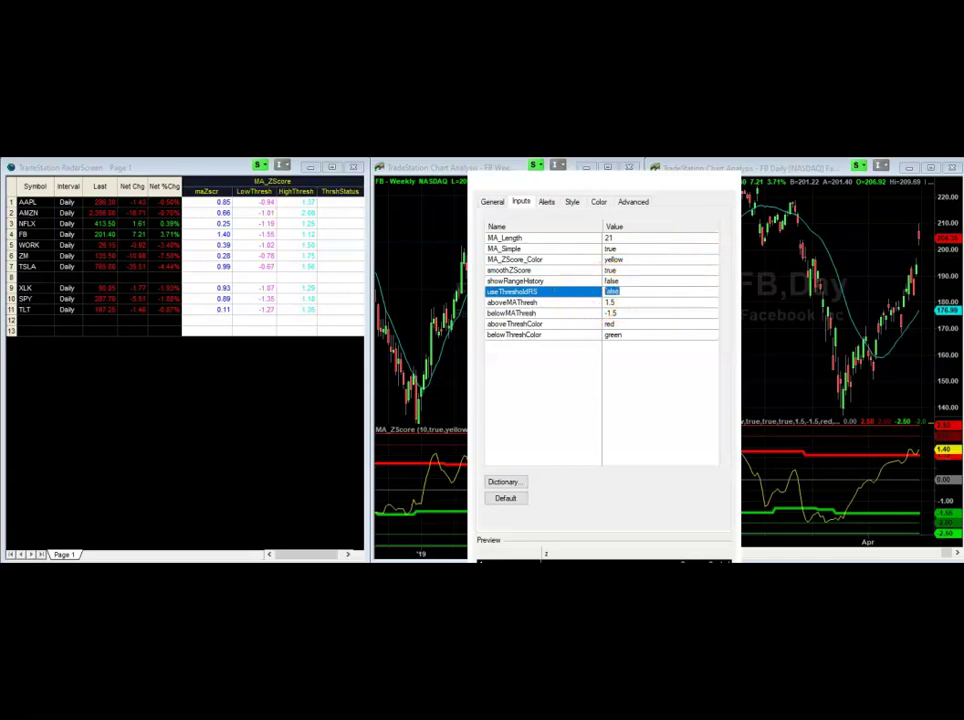
key(Return)
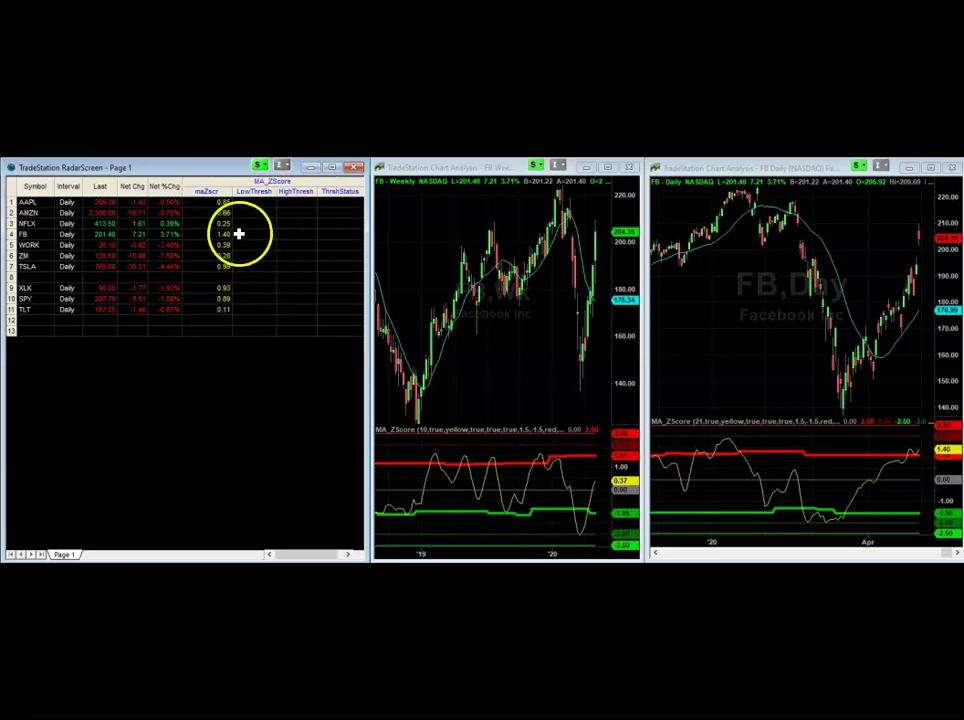
Set useThresholdRS to true in the RadarScreen MA_ZScore indicator for all symbols
right_click(264, 185)
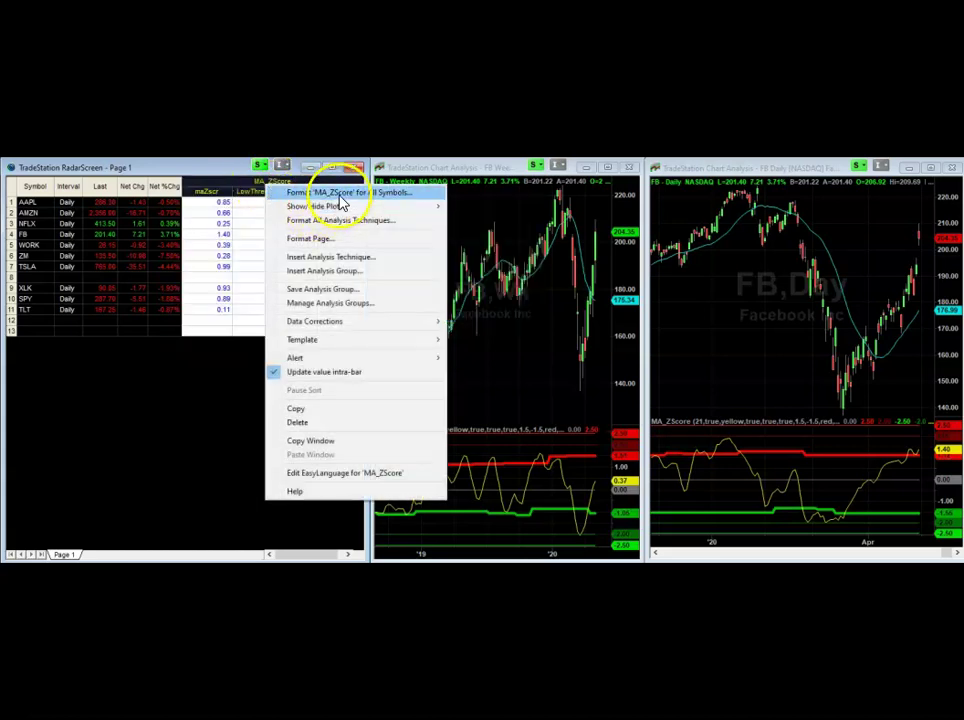
click(421, 194)
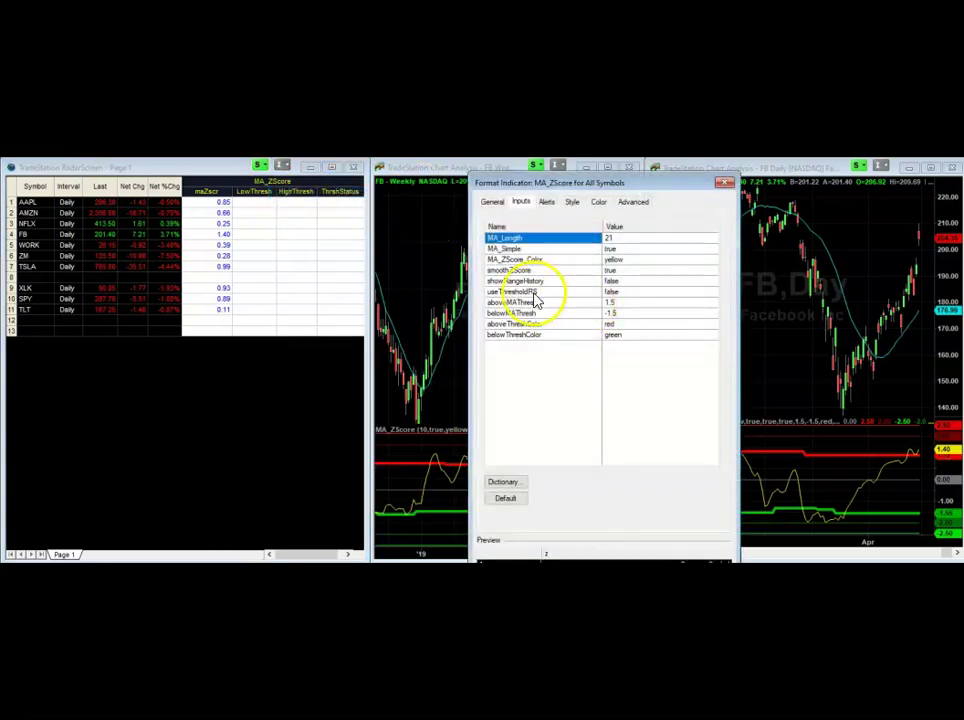
click(630, 292)
drag(632, 302, 576, 296)
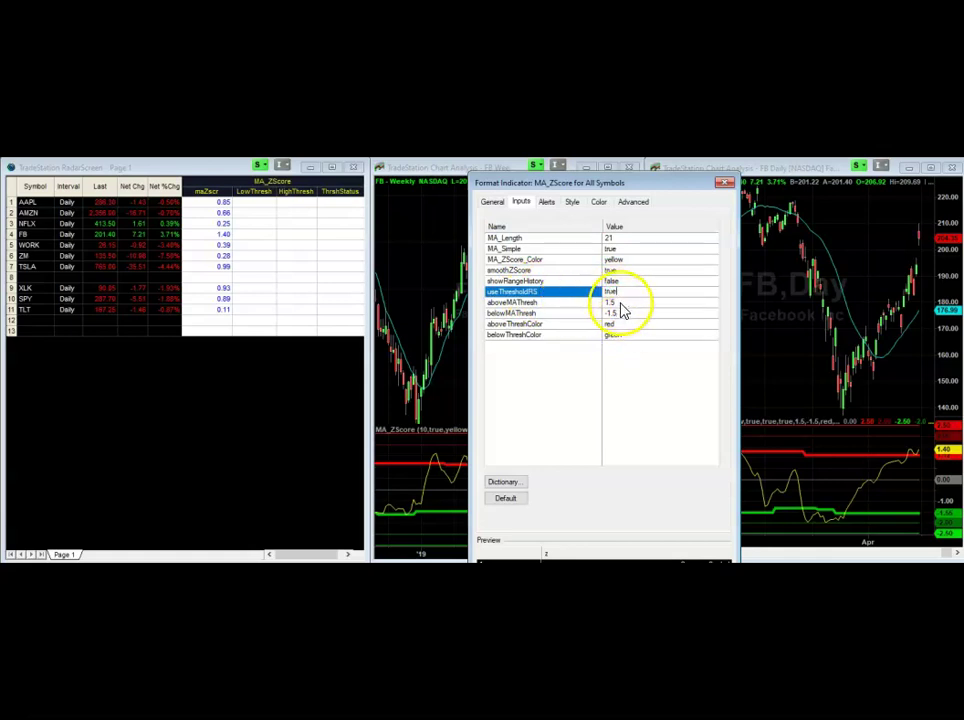
key(Return)
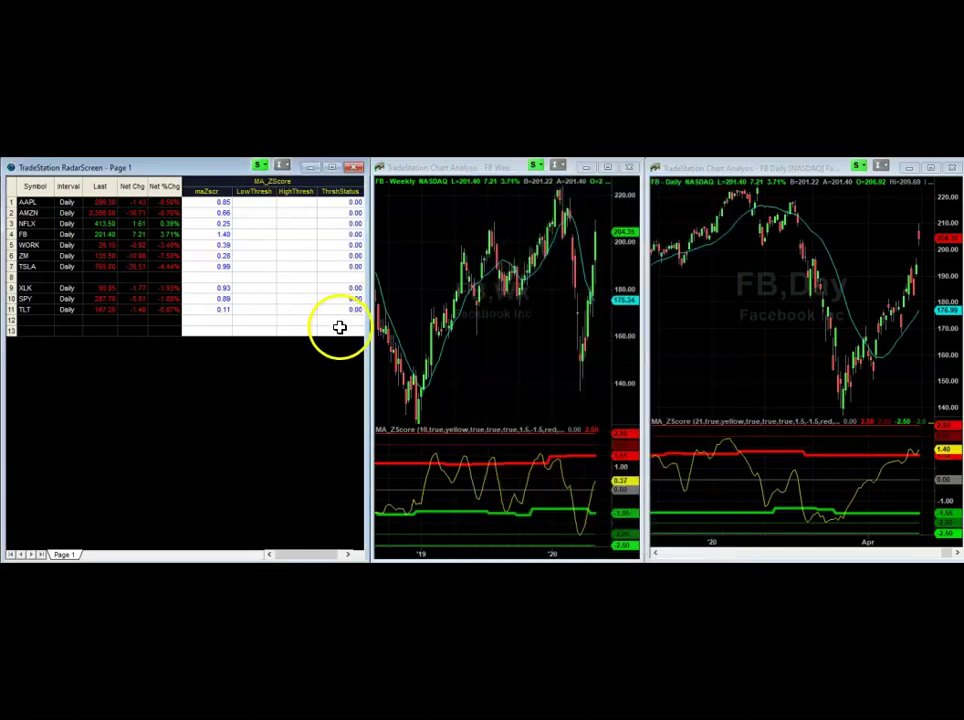
click(304, 319)
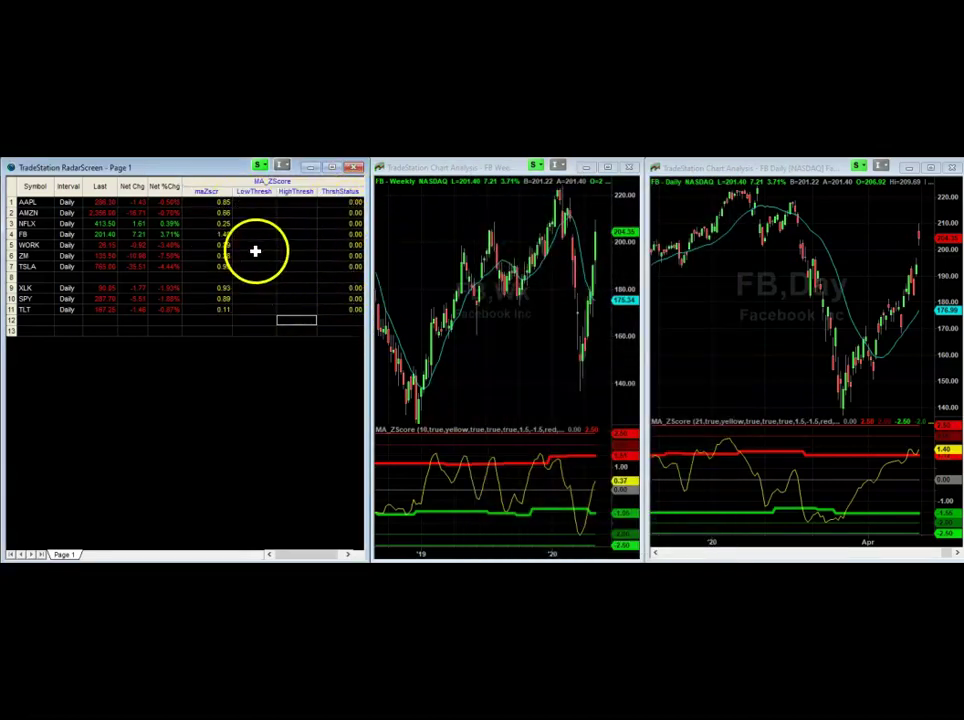
Set showRangeHistory to true in the RadarScreen MA_ZScore indicator for all symbols
right_click(271, 185)
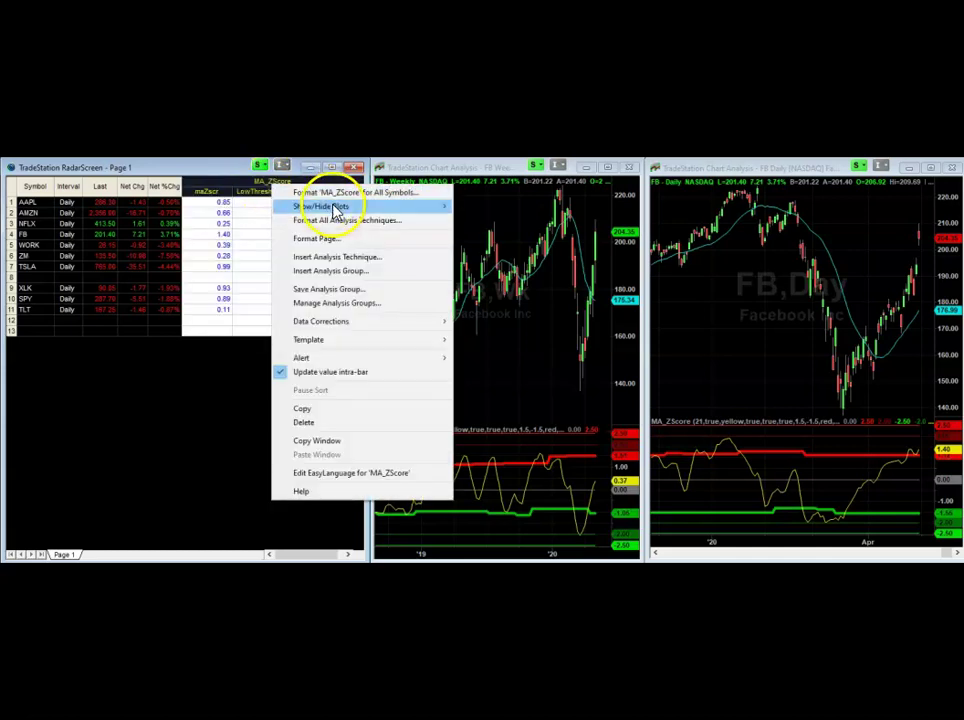
click(344, 191)
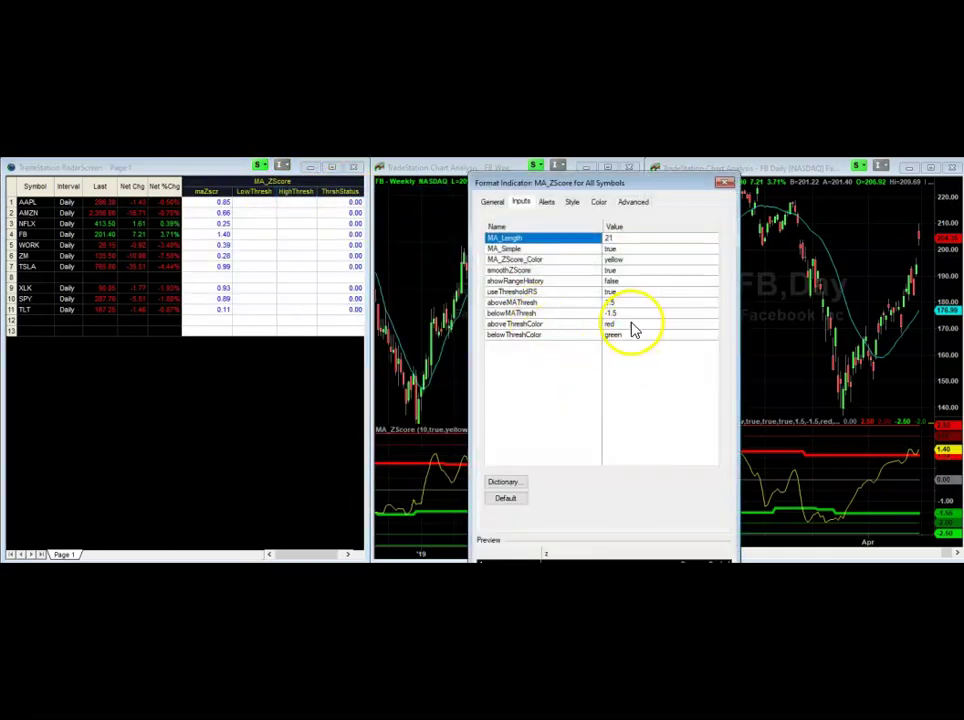
click(624, 282)
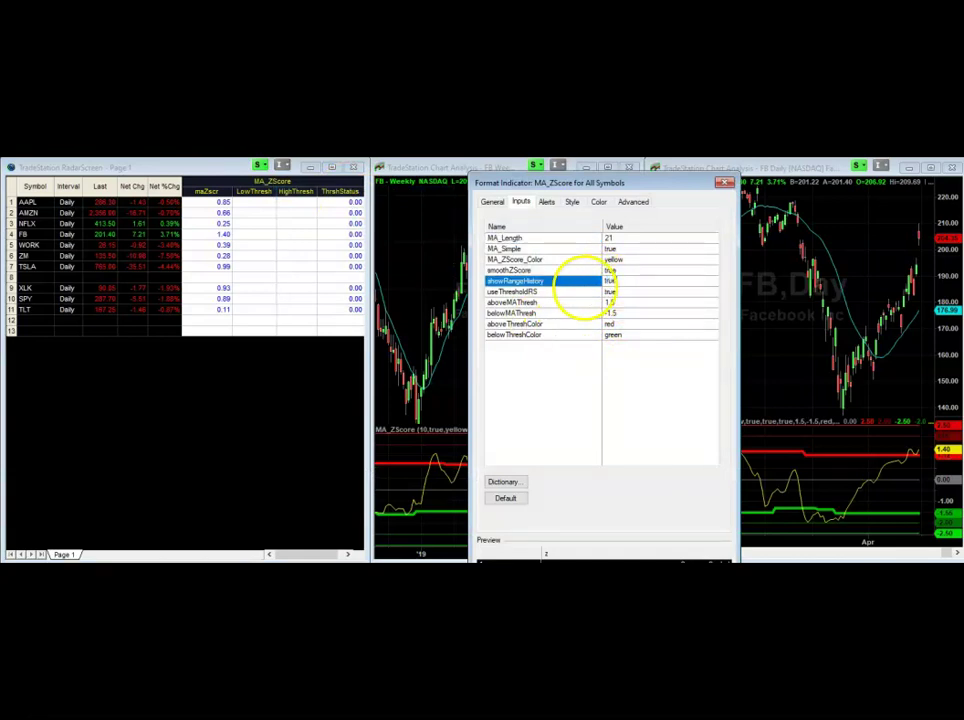
key(Return)
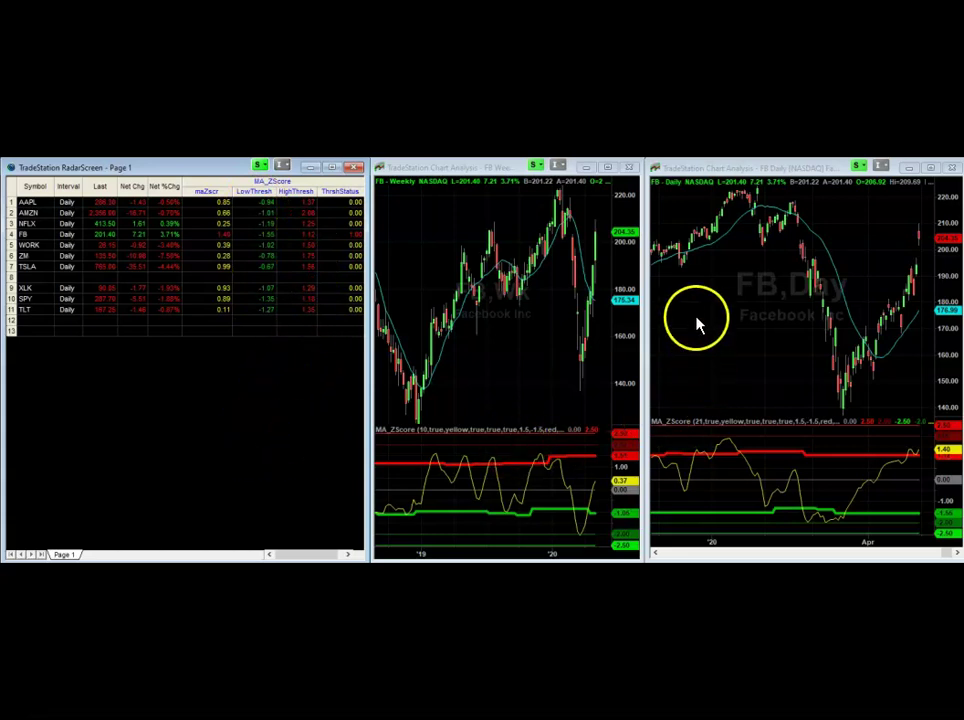
Widen the FB daily chart window to examine more MA_ZScore history, and narrow it again beside the weekly chart
click(645, 336)
drag(645, 336, 155, 338)
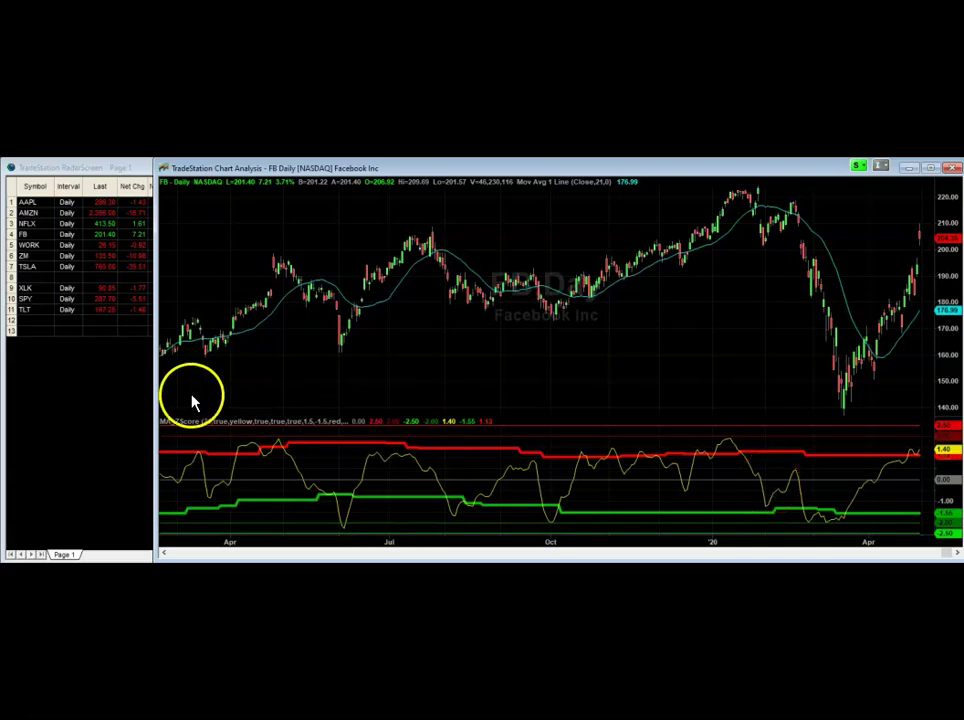
drag(157, 390, 646, 392)
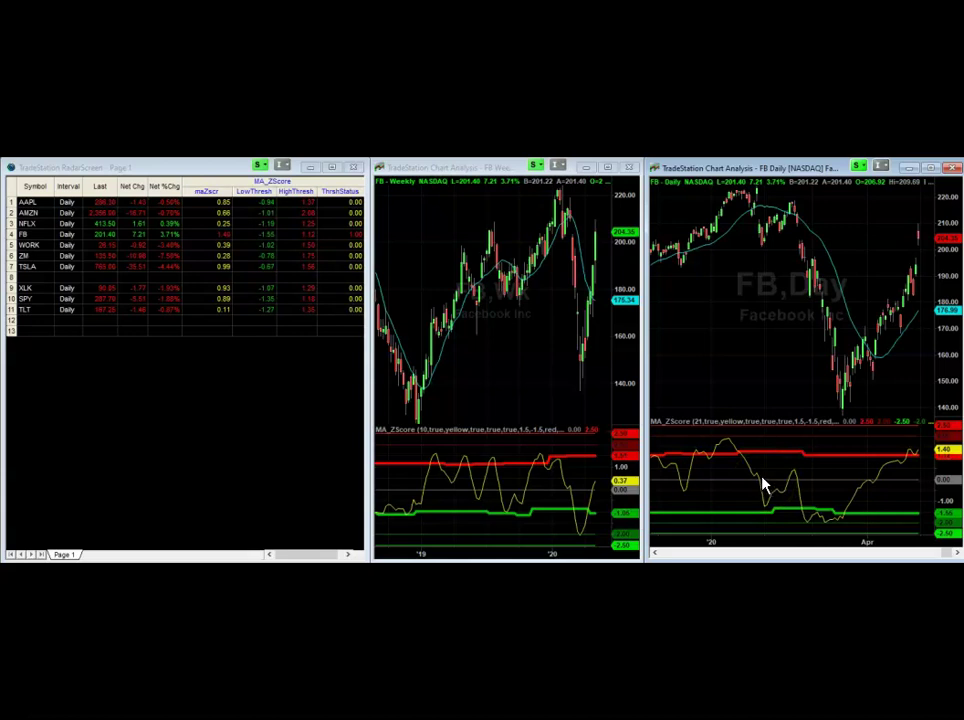
Examine the scan criterion for MA_ZScore ThrshStatus, including its indicator inputs, operator and comparison value
click(731, 554)
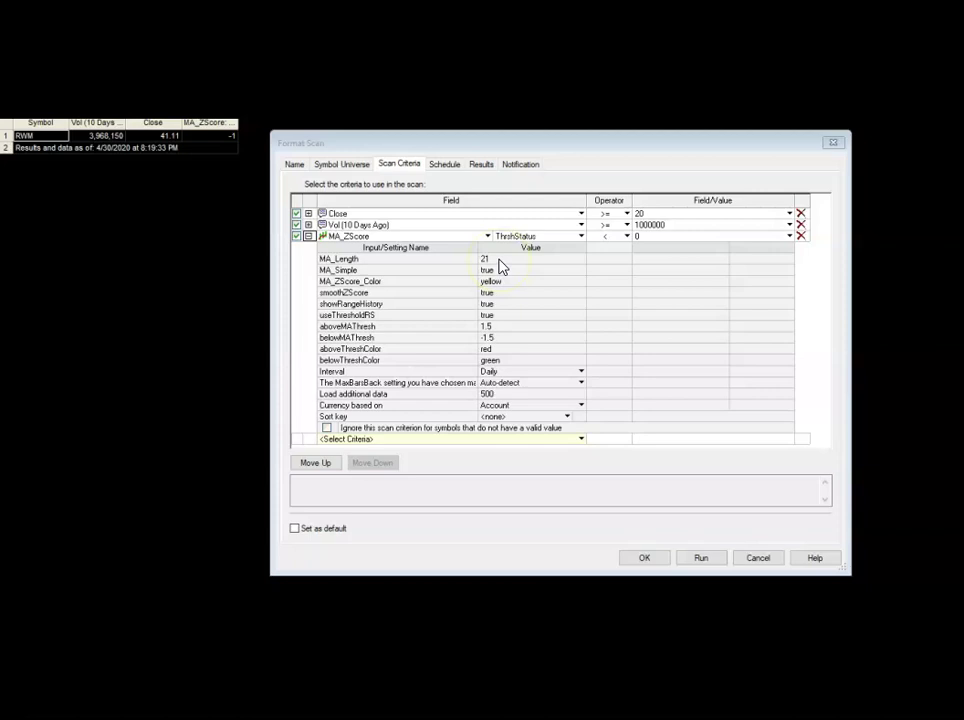
click(633, 237)
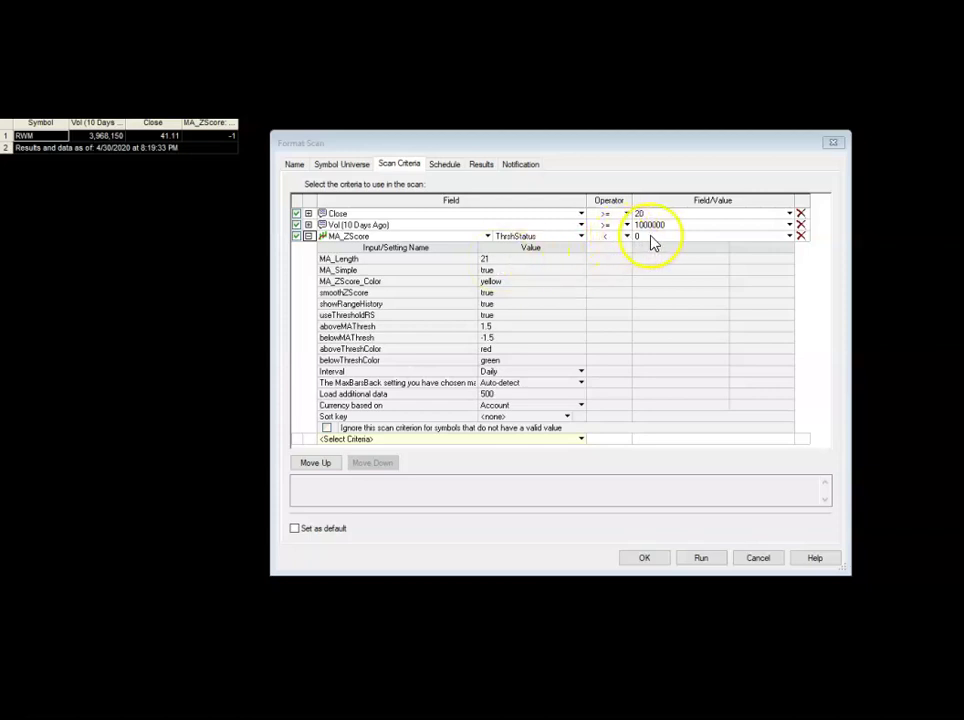
click(548, 243)
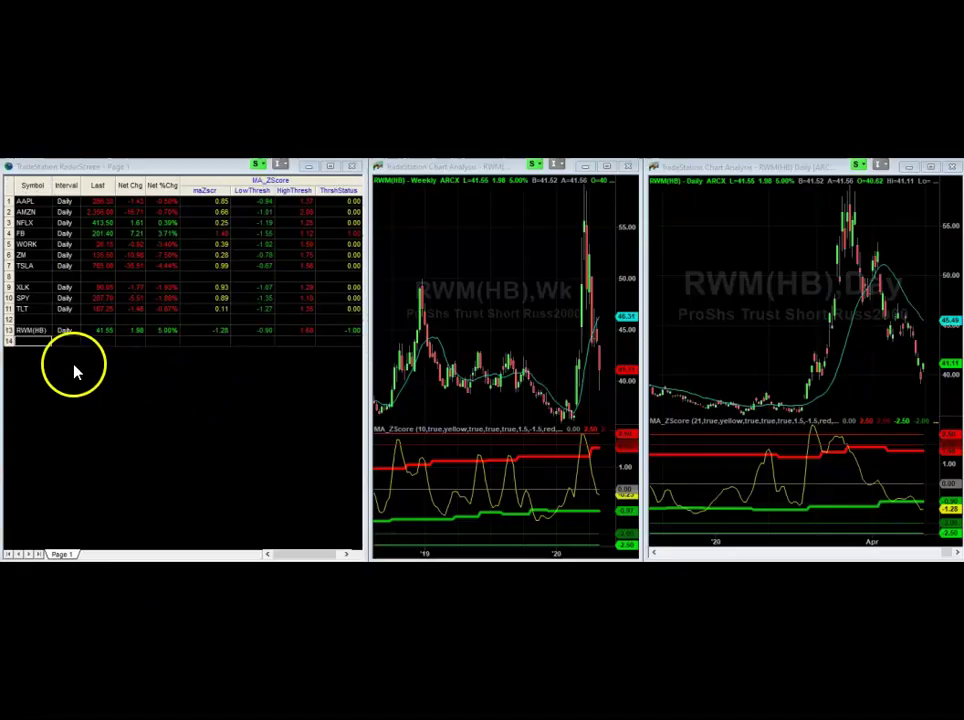
Select the RWM(HB) symbol in the RadarScreen list
click(26, 329)
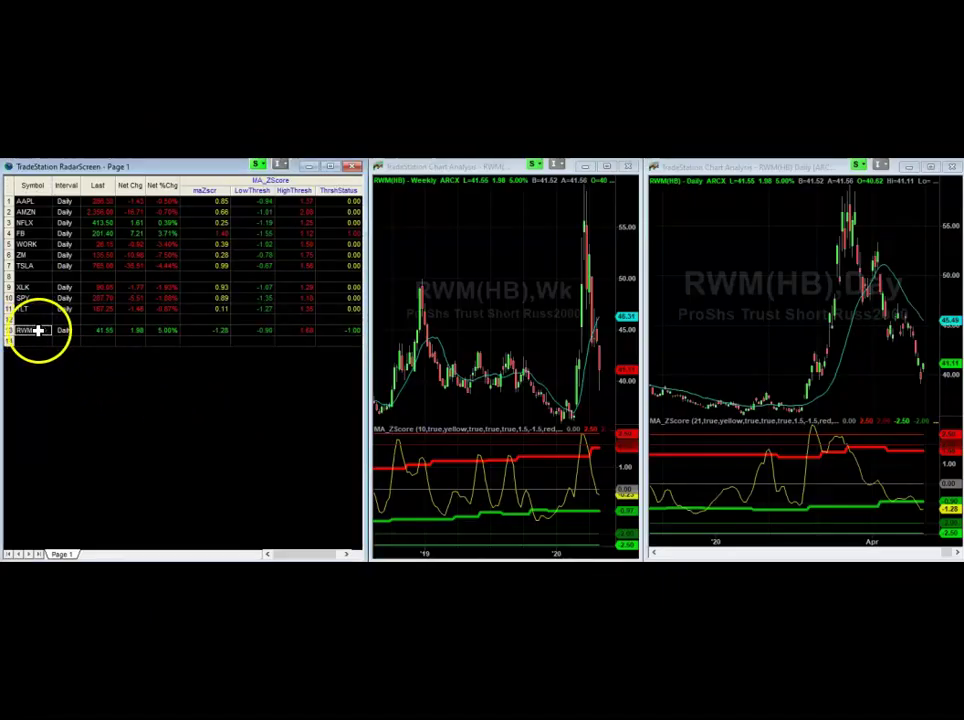